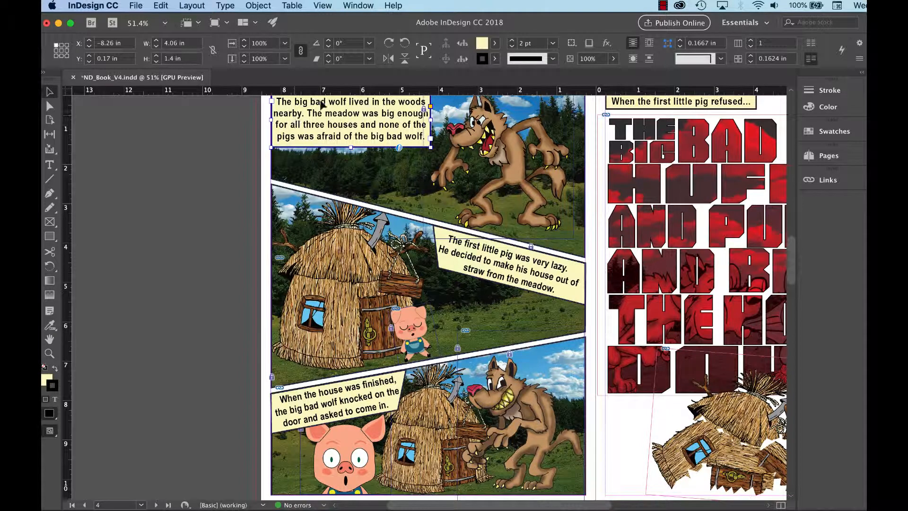
# Step: Draw a text frame on the pasteboard and paste the caption text into it
pyautogui.click(49, 165)
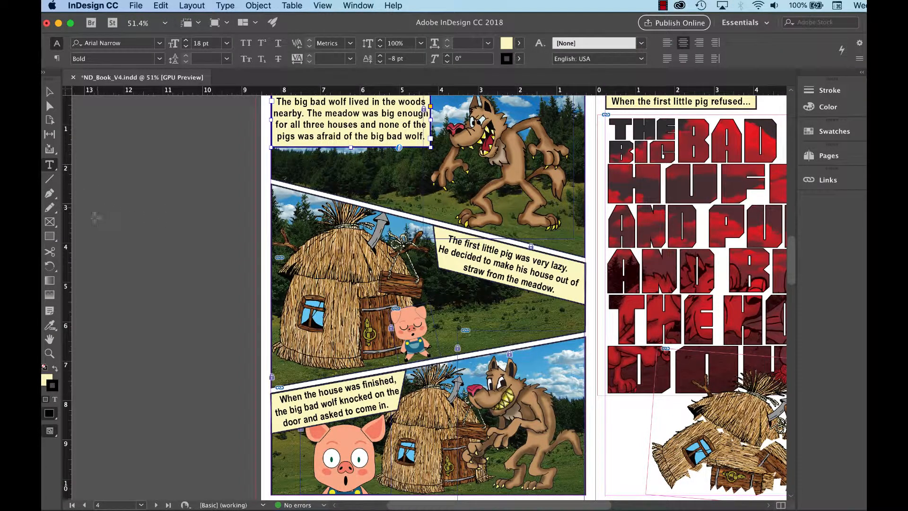
pyautogui.moveTo(95, 217); pyautogui.dragTo(222, 307)
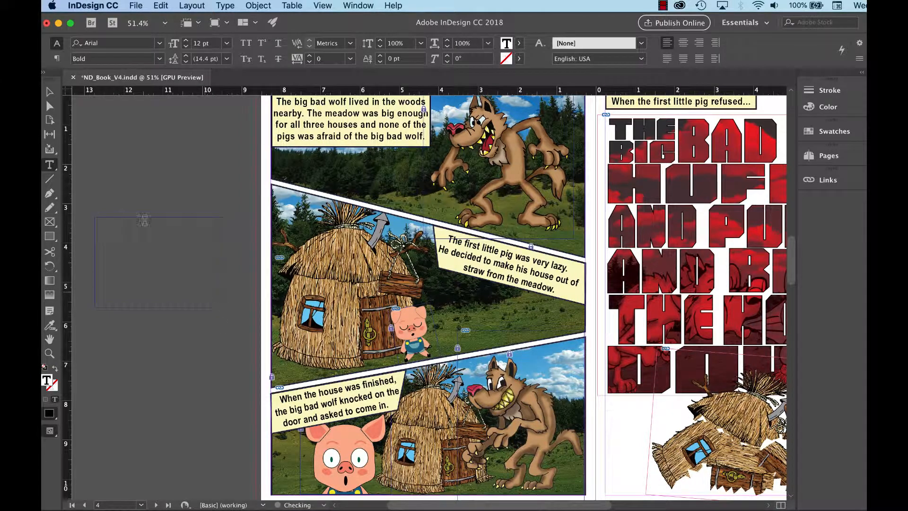
pyautogui.press('super+v')
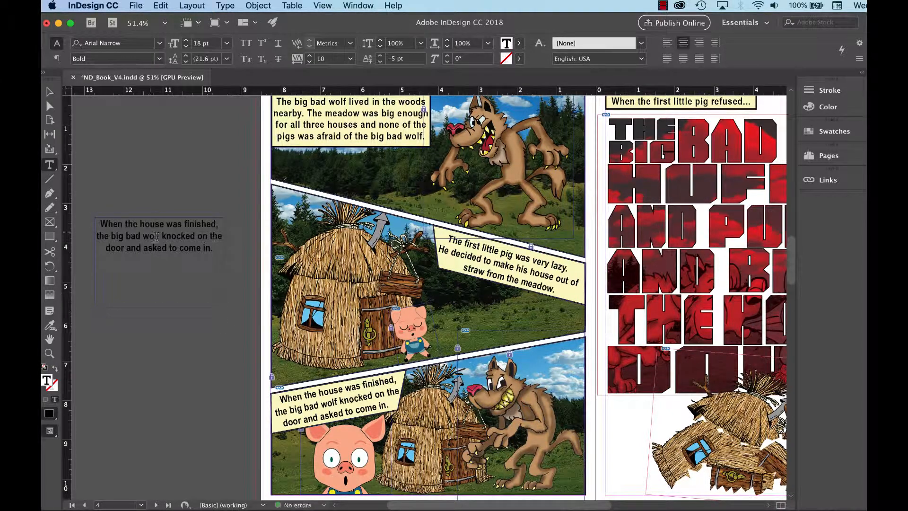
# Step: Fill the caption frame with the pale yellow swatch
pyautogui.click(49, 92)
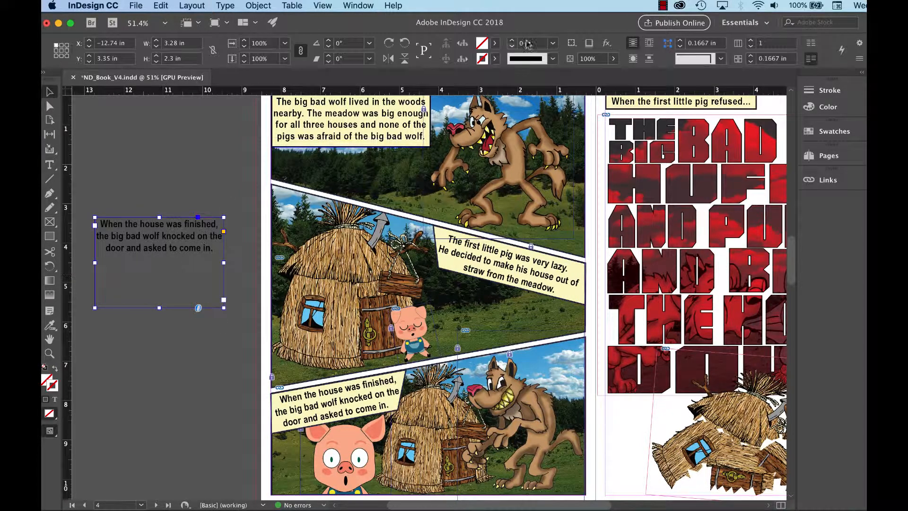
pyautogui.click(494, 43)
pyautogui.moveTo(493, 125); pyautogui.dragTo(493, 171)
pyautogui.click(446, 169)
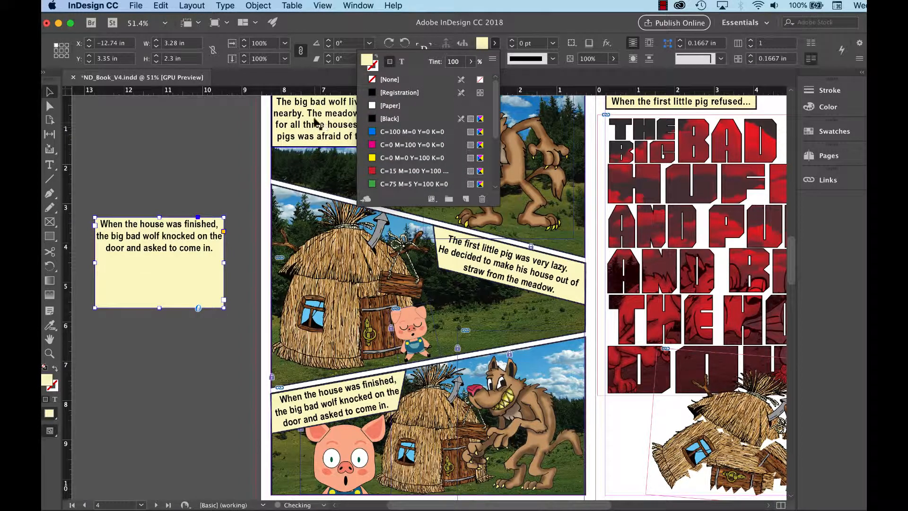
# Step: Give the caption frame a black stroke of 2 pt
pyautogui.click(505, 43)
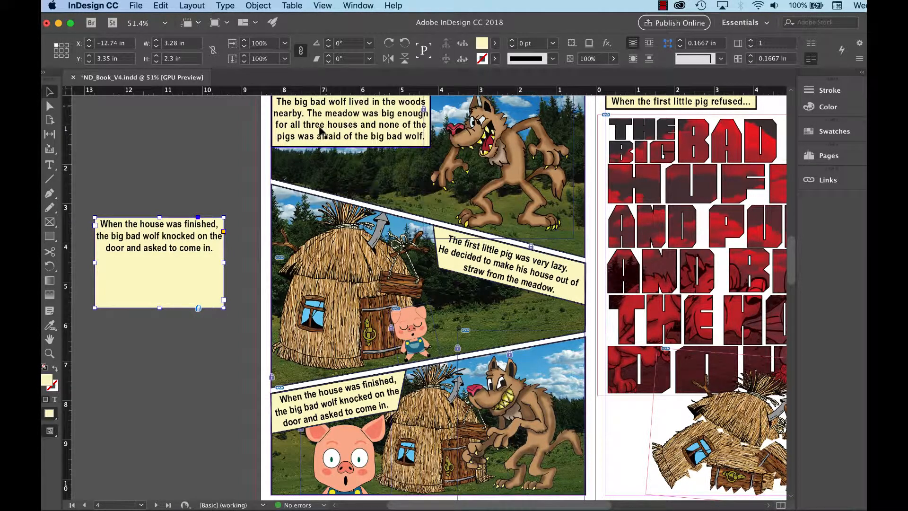
pyautogui.click(494, 59)
pyautogui.click(390, 134)
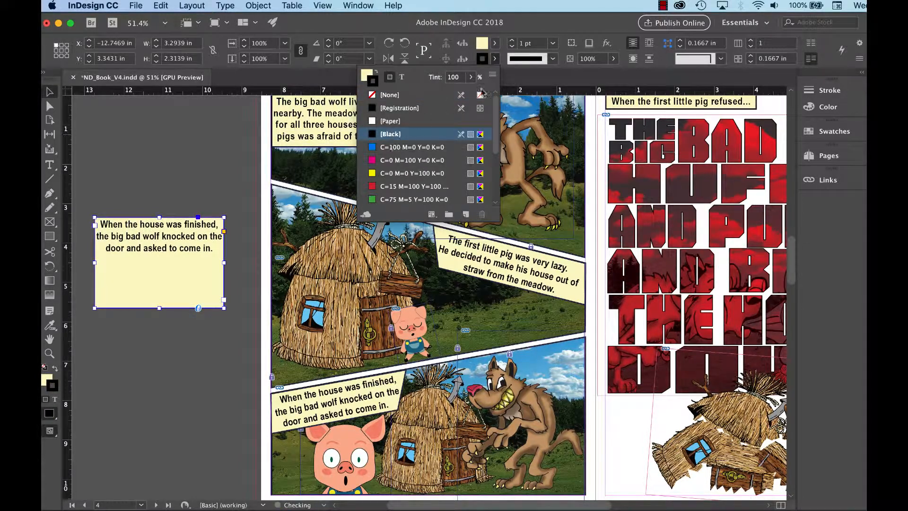
pyautogui.click(512, 40)
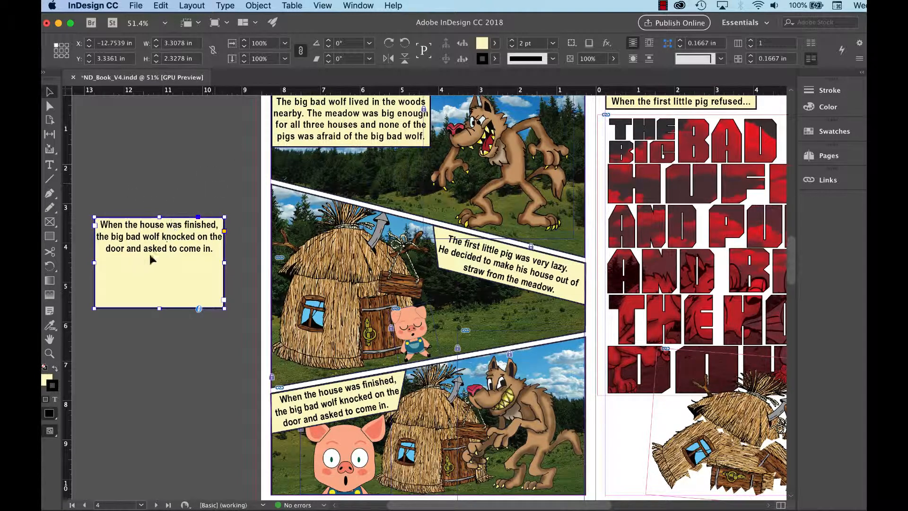
# Step: Set the caption text to Arial Narrow at 18 pt
pyautogui.click(51, 169)
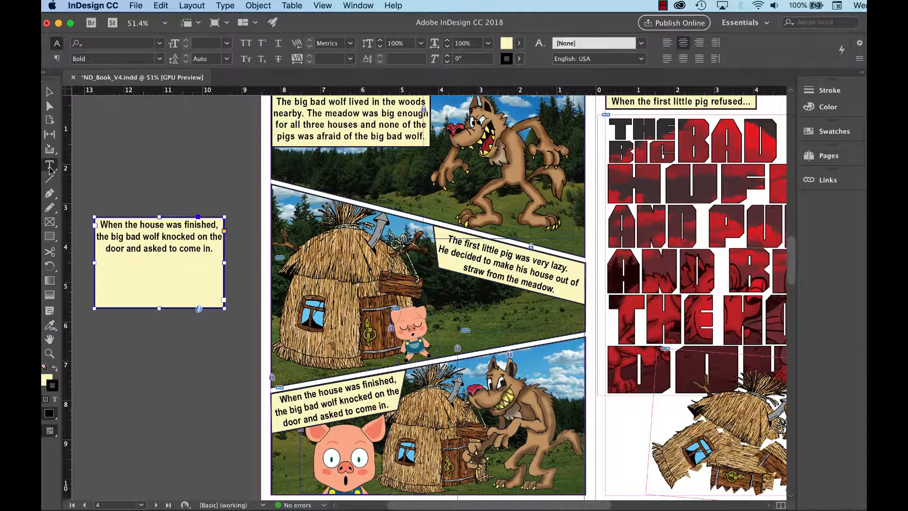
pyautogui.click(160, 44)
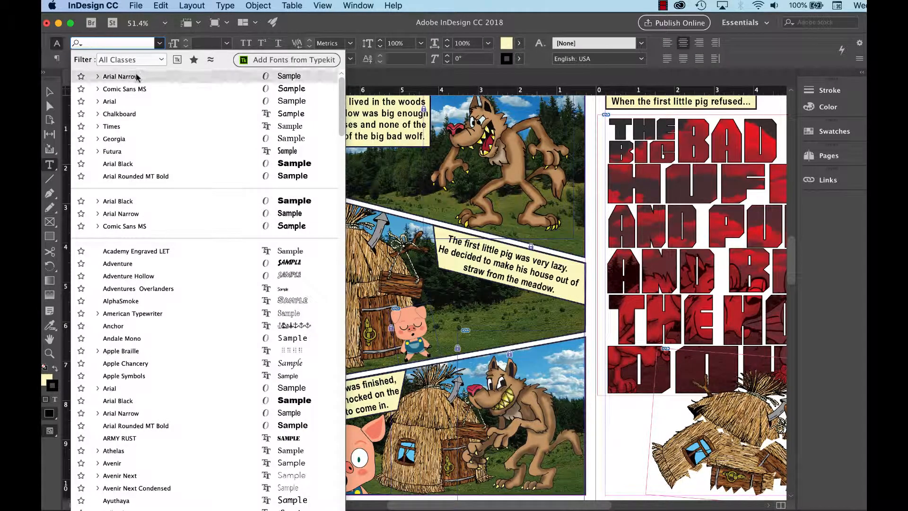
pyautogui.click(159, 44)
pyautogui.click(226, 43)
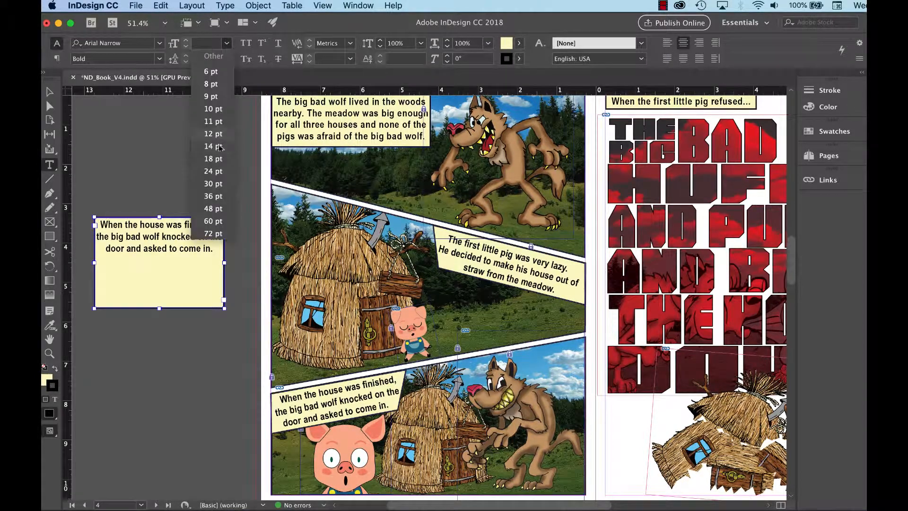
pyautogui.click(214, 159)
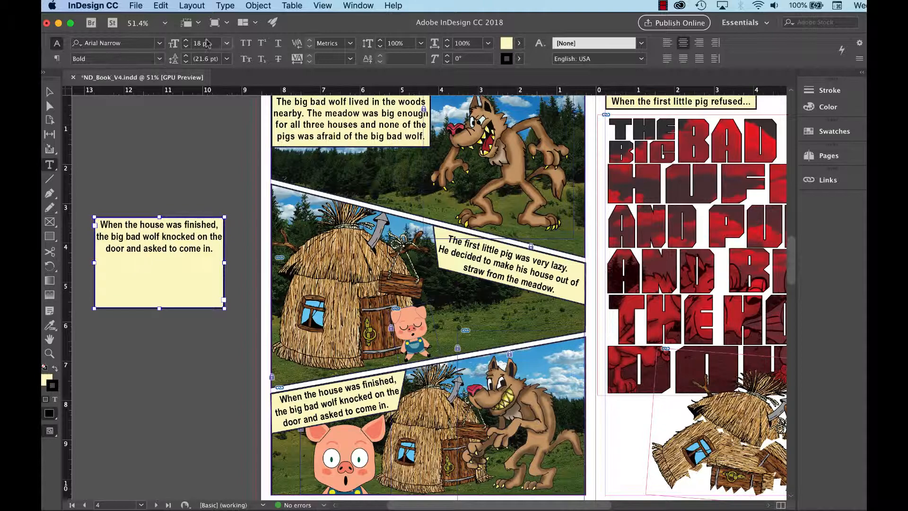
# Step: Set the caption text's baseline shift to -8 pt
pyautogui.click(57, 58)
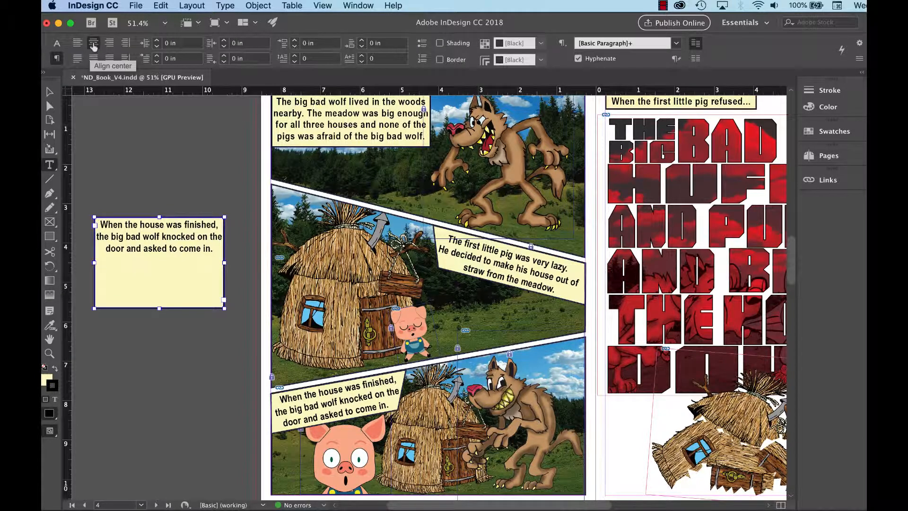
pyautogui.click(56, 43)
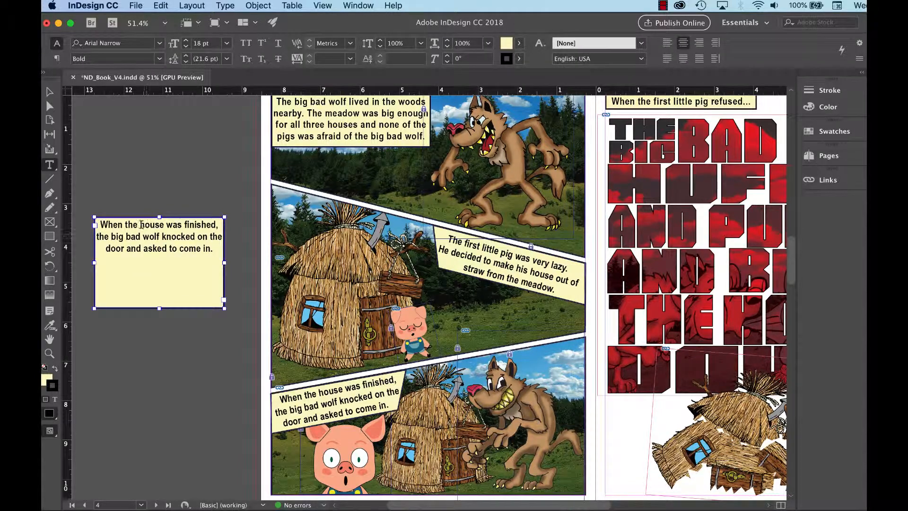
pyautogui.press('super+1')
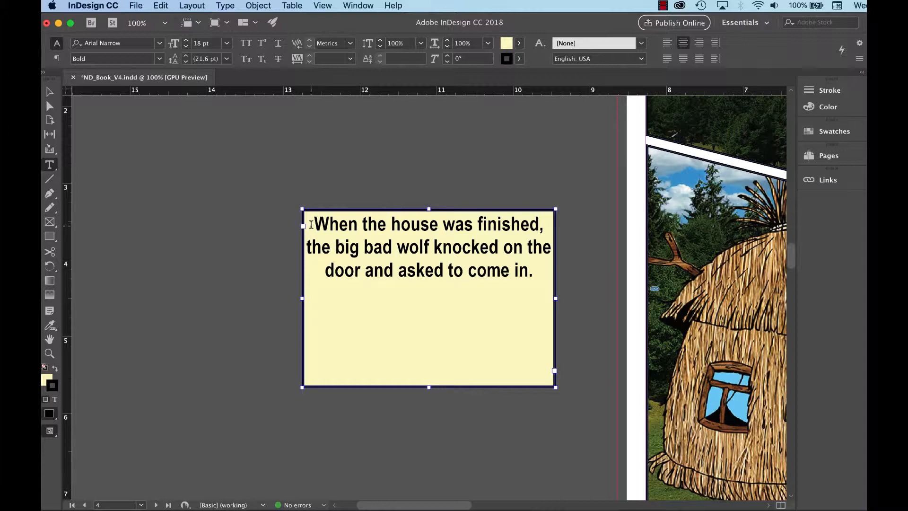
pyautogui.click(393, 60)
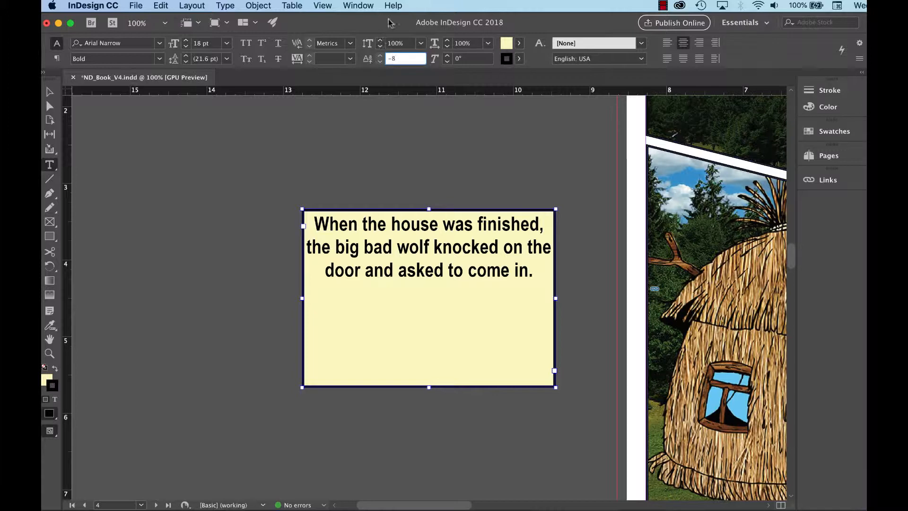
pyautogui.press('Tab')
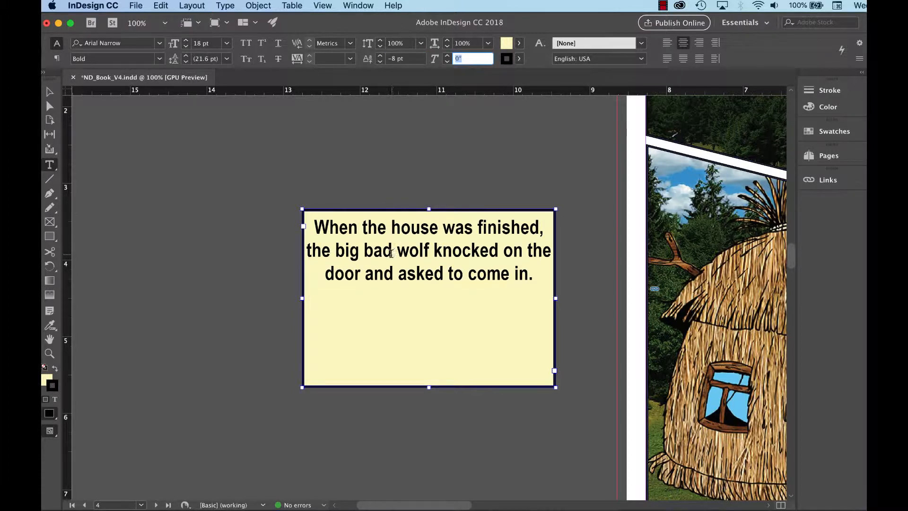
# Step: Shrink the caption frame's height to about 1.07 in so it fits the text
pyautogui.click(49, 93)
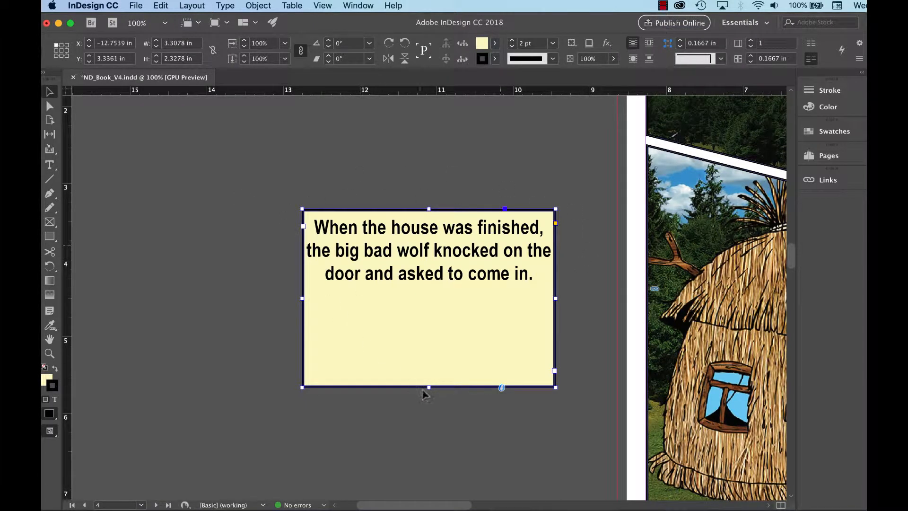
pyautogui.moveTo(428, 387); pyautogui.dragTo(433, 292)
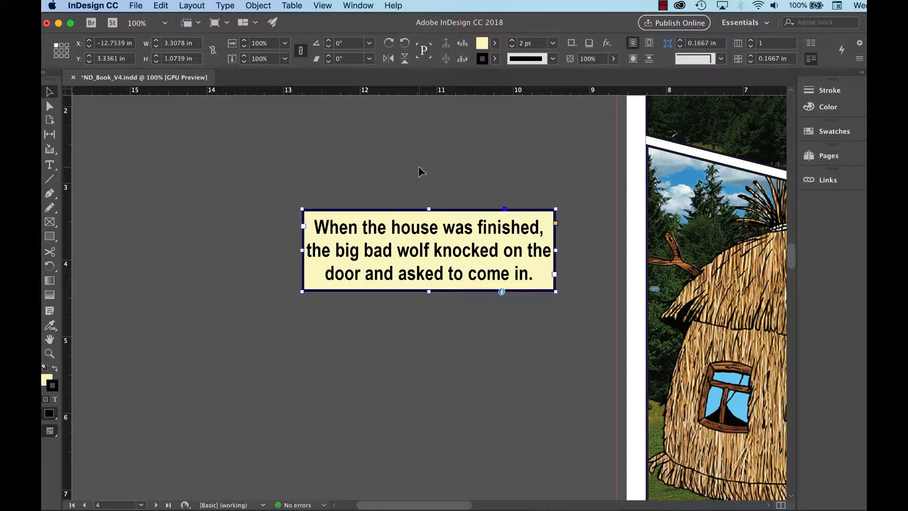
# Step: Move the caption frame from the pasteboard onto the page over the lower panel
pyautogui.press('super+minus')
pyautogui.moveTo(543, 383); pyautogui.dragTo(284, 305)
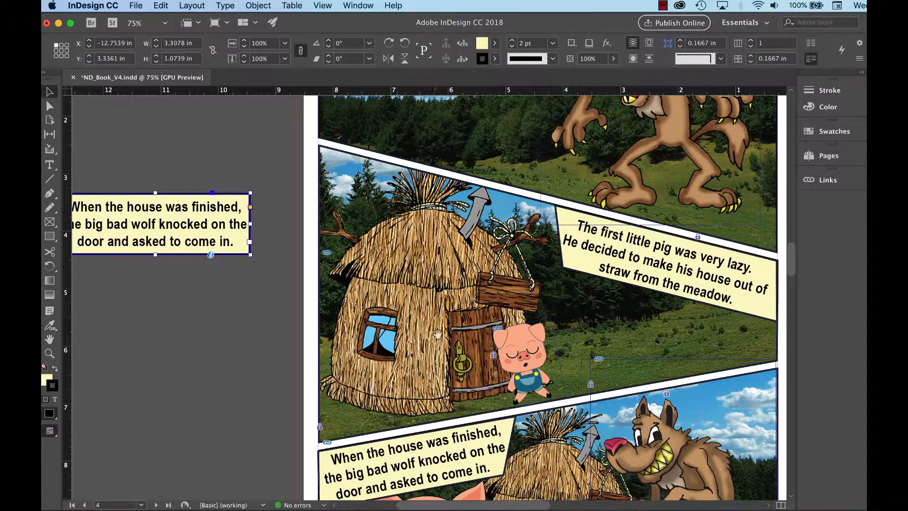
pyautogui.scroll(-6, 379, 201)
pyautogui.scroll(3, 205, 150)
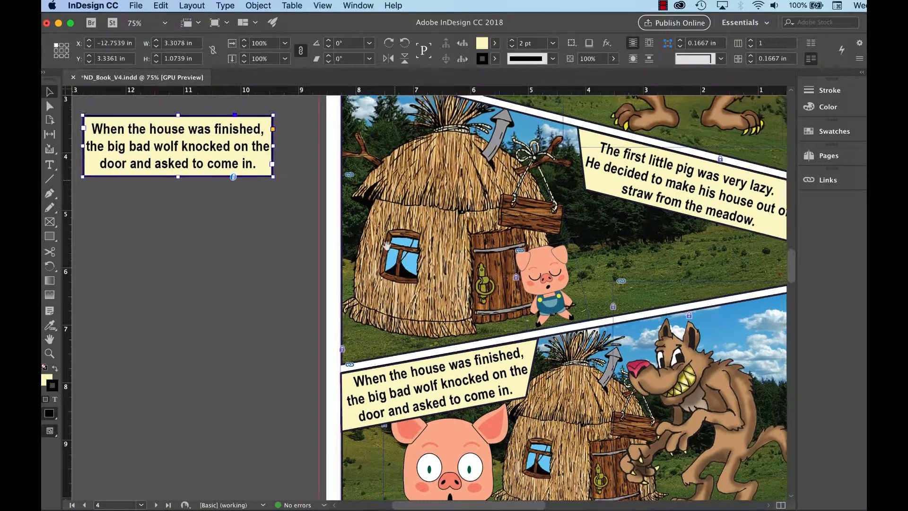
pyautogui.moveTo(205, 150); pyautogui.dragTo(243, 403)
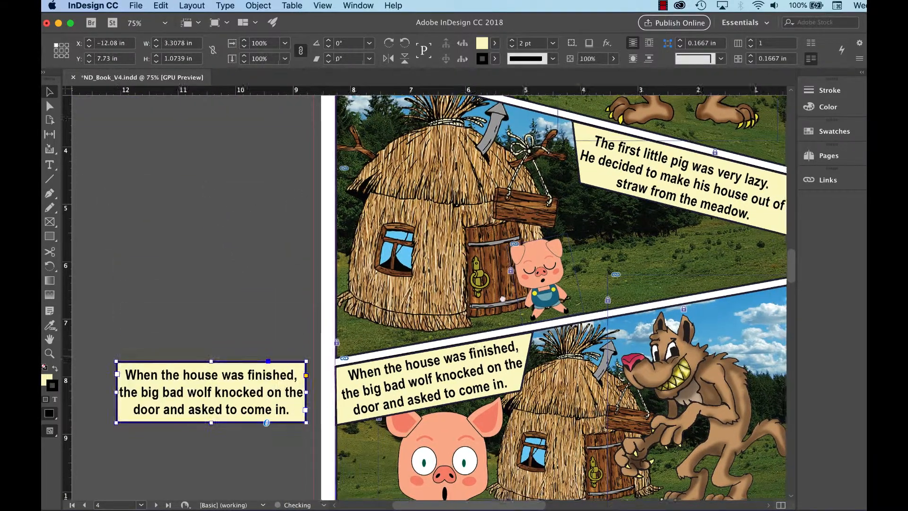
pyautogui.scroll(-5, 451, 199)
pyautogui.hscroll(2, 452, 199)
pyautogui.moveTo(176, 255); pyautogui.dragTo(648, 238)
# Step: Rotate the caption frame 10.25° and align it with the top-right corner of the lower panel
pyautogui.press('super+equal')
pyautogui.press('super+equal')
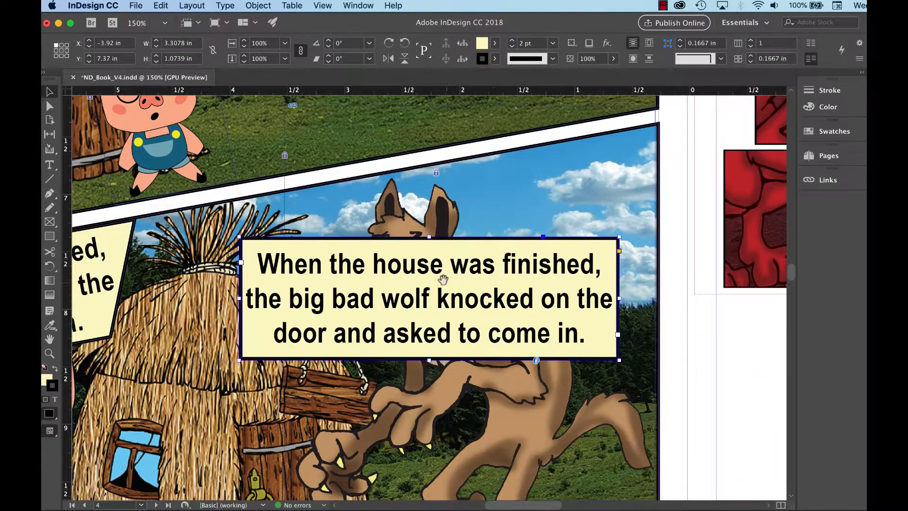
pyautogui.scroll(2, 444, 293)
pyautogui.hscroll(-1, 444, 293)
pyautogui.moveTo(453, 318); pyautogui.dragTo(483, 264)
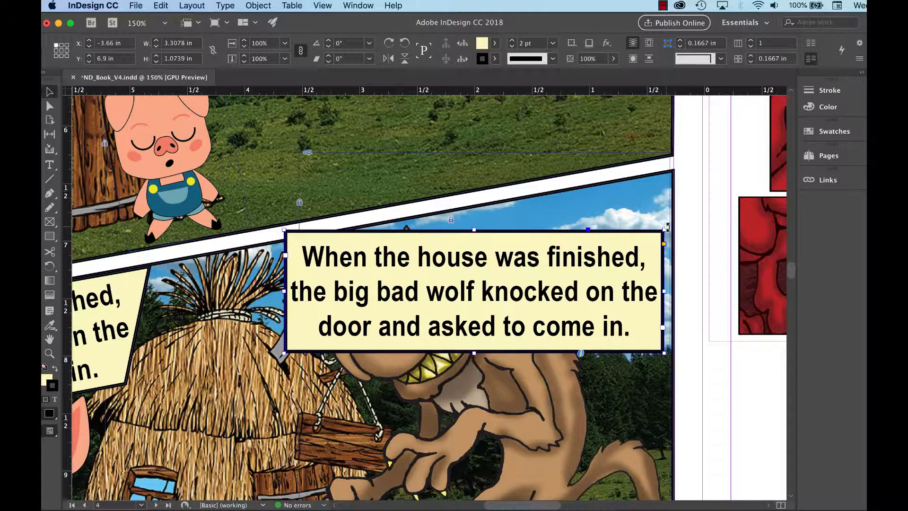
pyautogui.moveTo(667, 227); pyautogui.dragTo(664, 189)
pyautogui.press('super+equal')
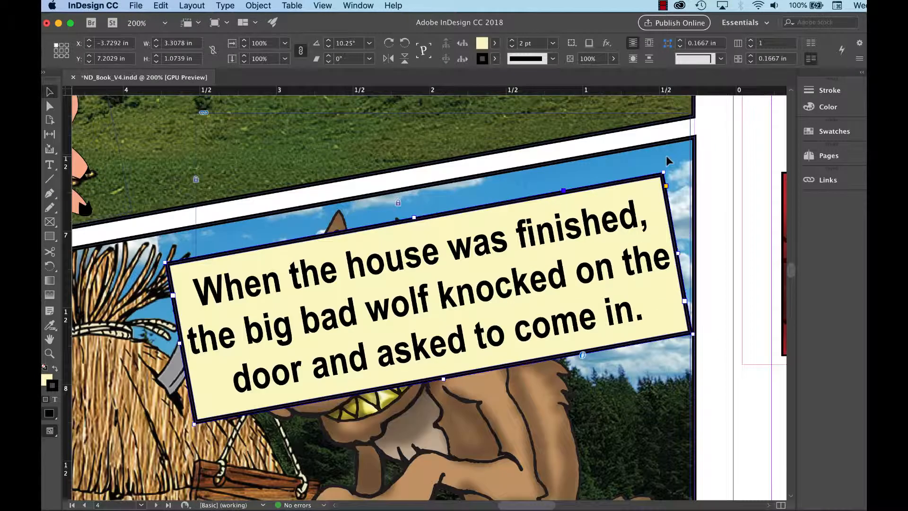
pyautogui.moveTo(487, 208); pyautogui.dragTo(503, 176)
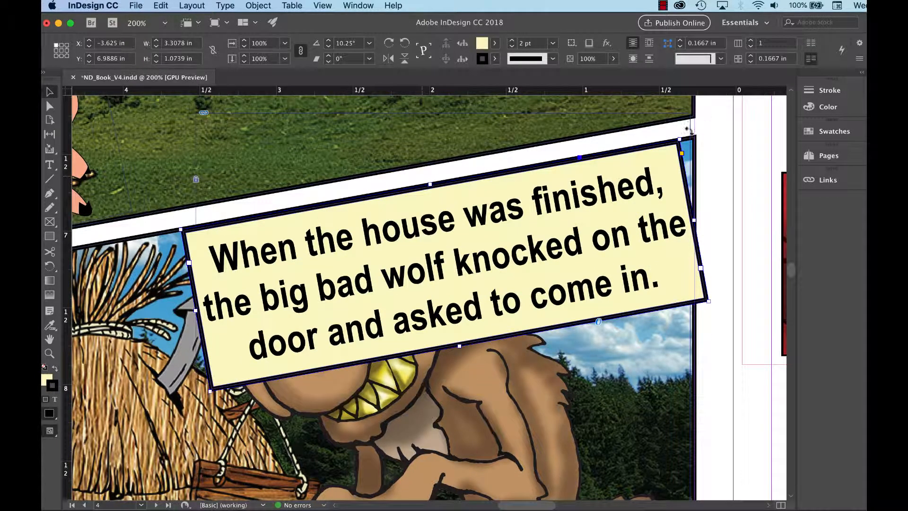
pyautogui.moveTo(684, 133); pyautogui.dragTo(692, 138)
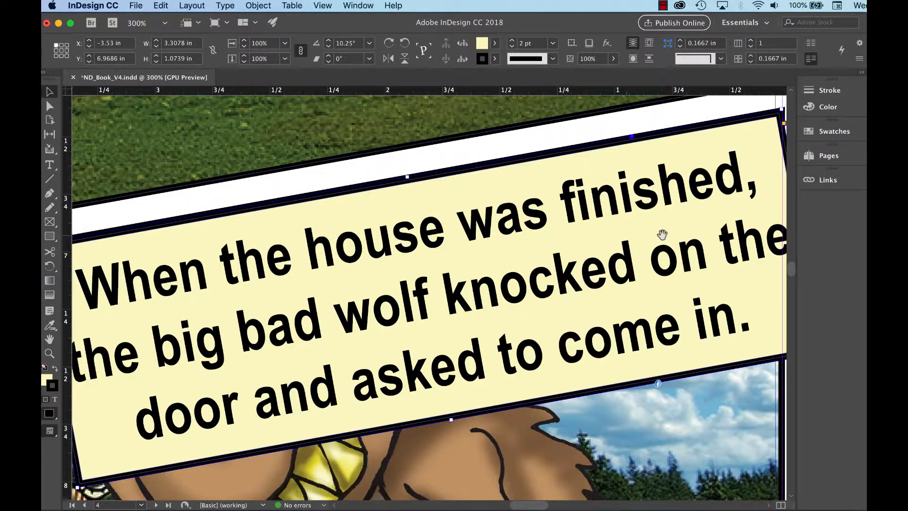
# Step: Move the frame's bottom-right corner point inward so its right edge lines up with the panel border
pyautogui.moveTo(661, 236); pyautogui.dragTo(459, 287)
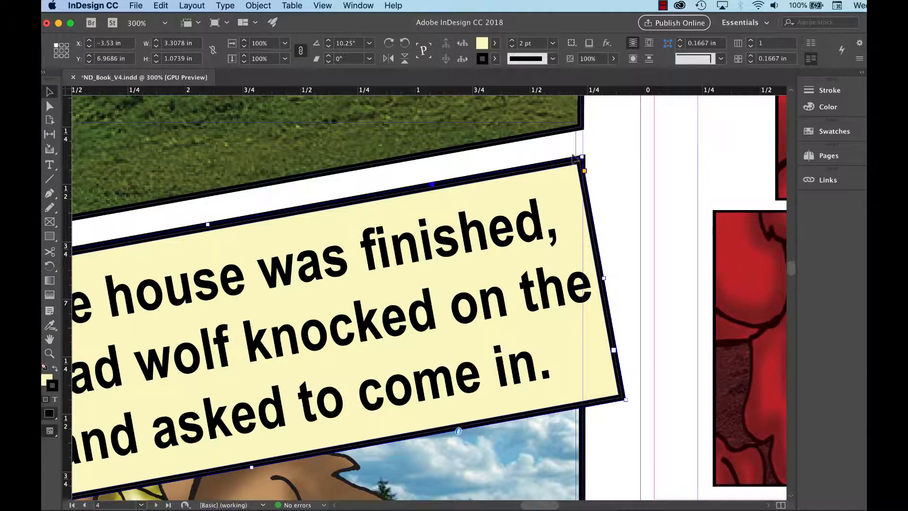
pyautogui.hscroll(-10, 396, 279)
pyautogui.scroll(-2, 395, 279)
pyautogui.hscroll(-2, 417, 273)
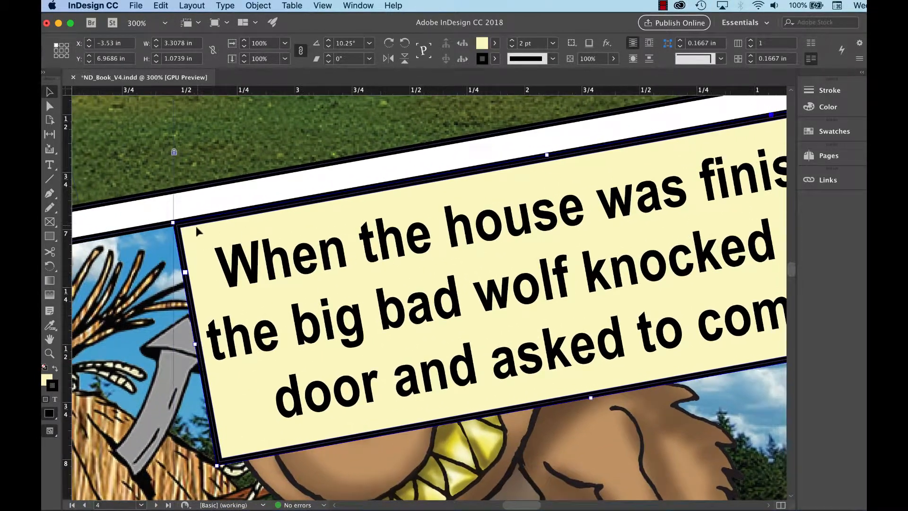
pyautogui.hscroll(13, 434, 245)
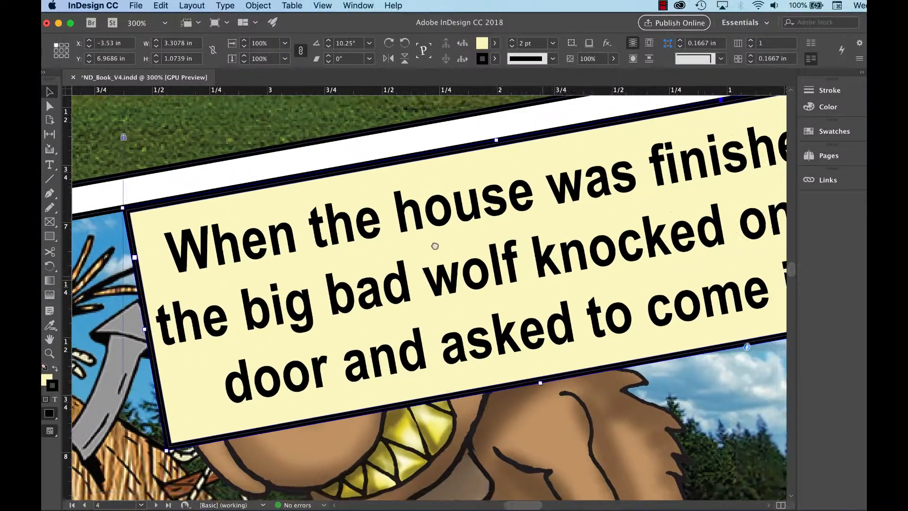
pyautogui.hscroll(1, 442, 296)
pyautogui.scroll(1, 442, 296)
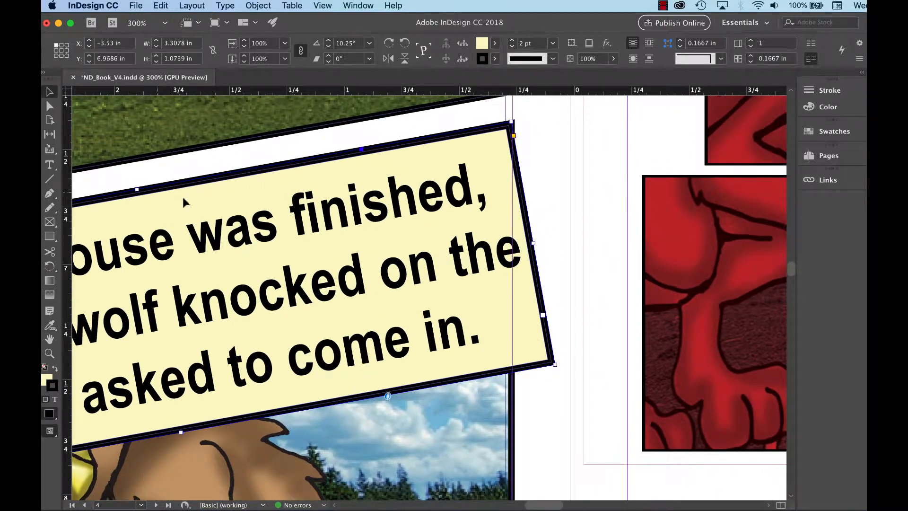
pyautogui.click(533, 134)
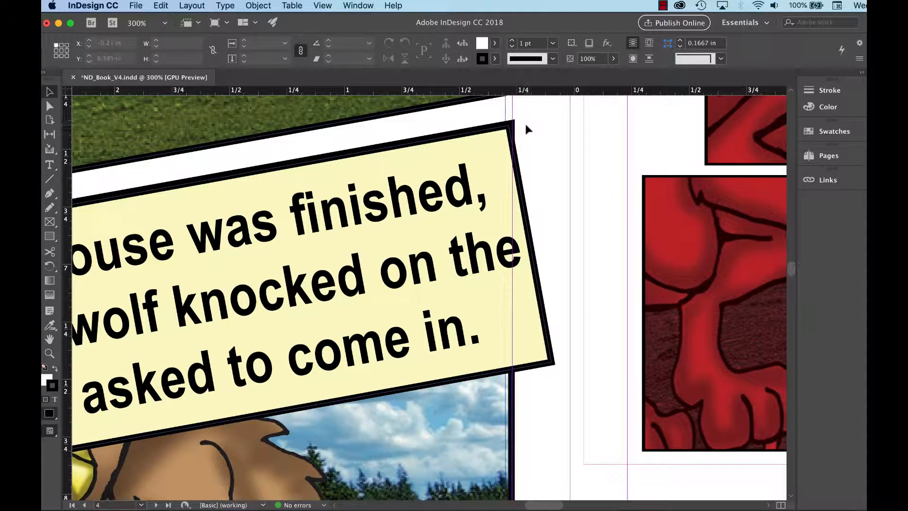
pyautogui.click(50, 107)
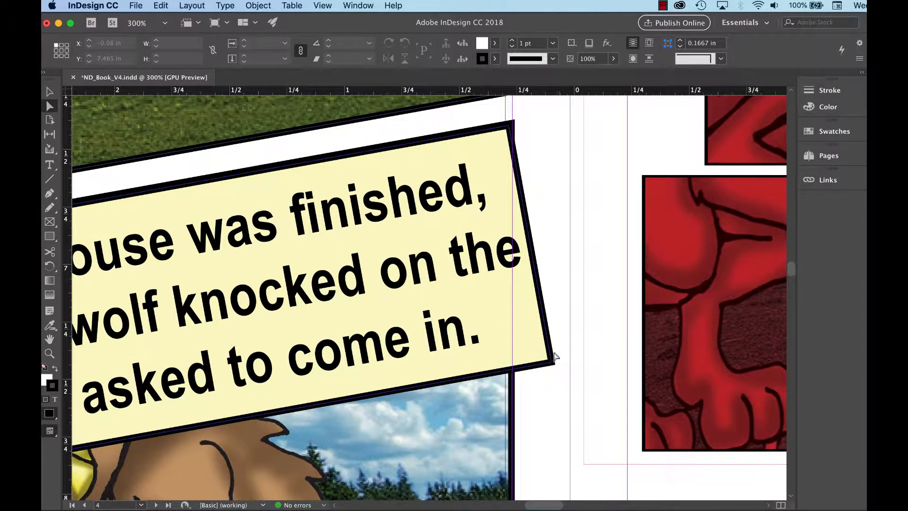
pyautogui.moveTo(561, 354); pyautogui.dragTo(516, 370)
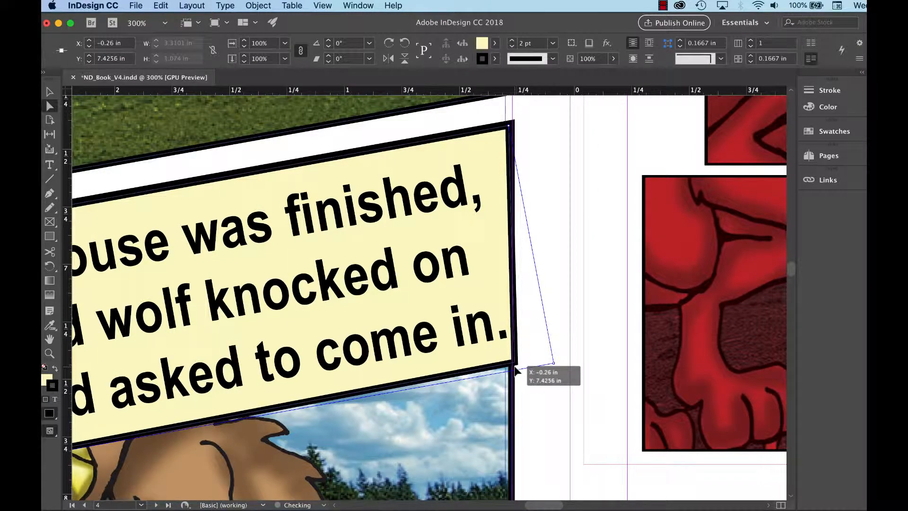
pyautogui.moveTo(515, 369)
pyautogui.mouseDown()
pyautogui.moveTo(530, 365)
pyautogui.moveTo(512, 368)
pyautogui.mouseUp()
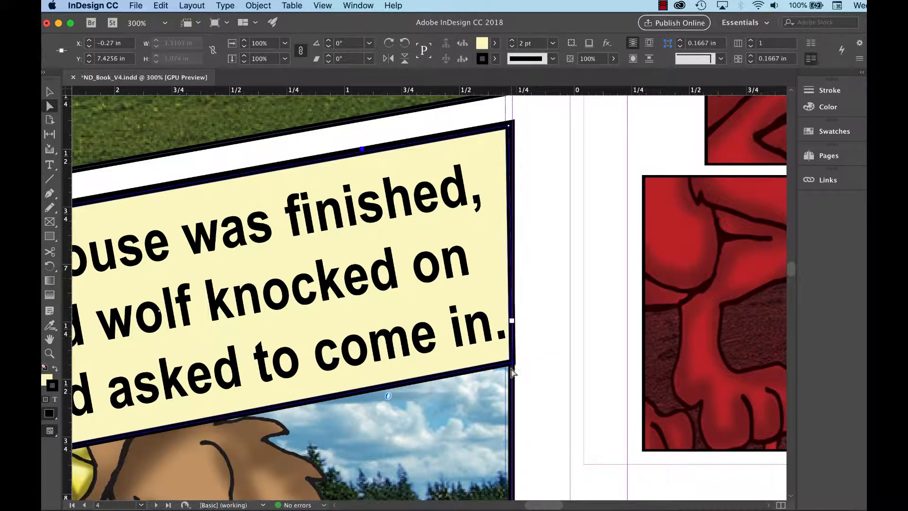
# Step: Move the caption frame's bottom-right corner point slightly down so it sits on the panel's corner
pyautogui.hscroll(-7, 473, 431)
pyautogui.scroll(-2, 473, 431)
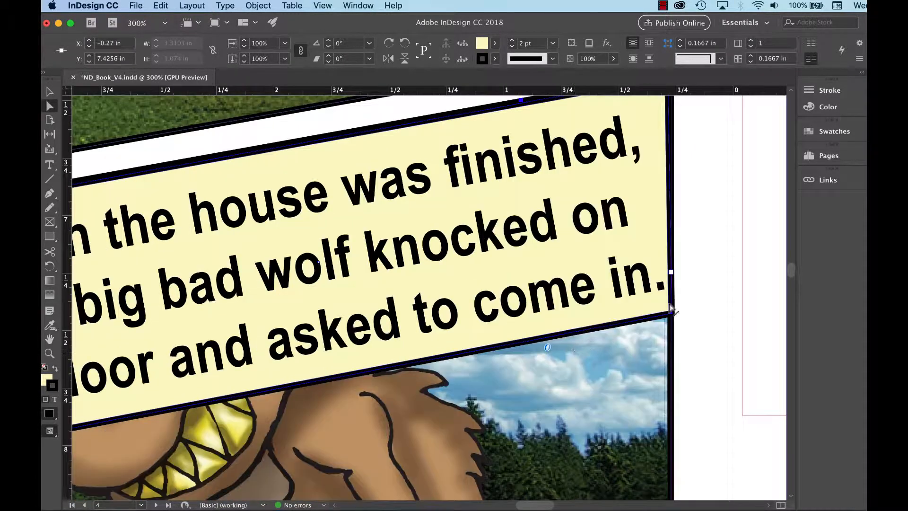
pyautogui.moveTo(674, 315); pyautogui.dragTo(675, 331)
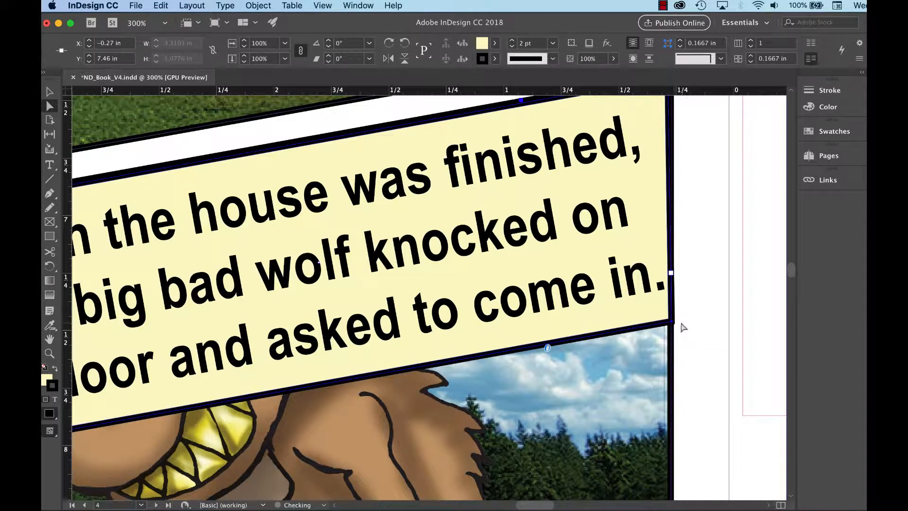
pyautogui.click(683, 327)
# Step: Reshape the frame's left edge by moving its top-left point outward and bottom-left point inward along the slanted panel border
pyautogui.hscroll(-15, 348, 377)
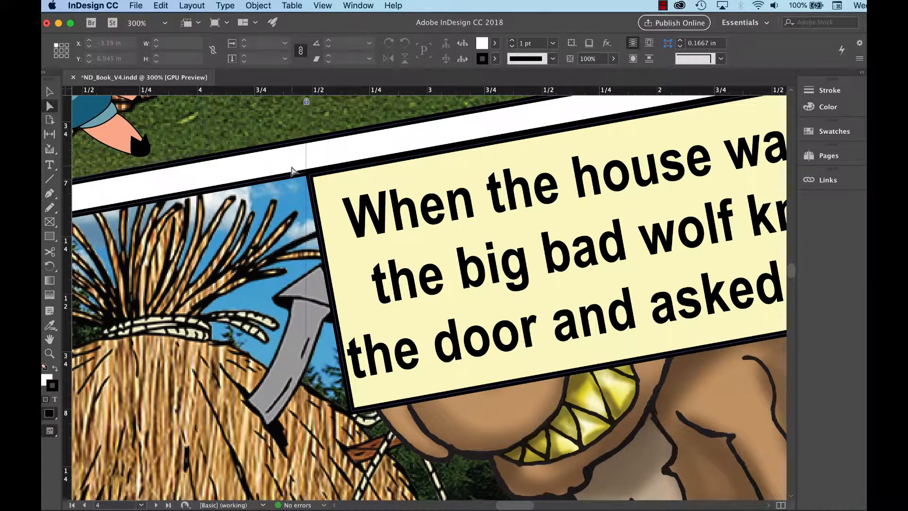
pyautogui.click(319, 185)
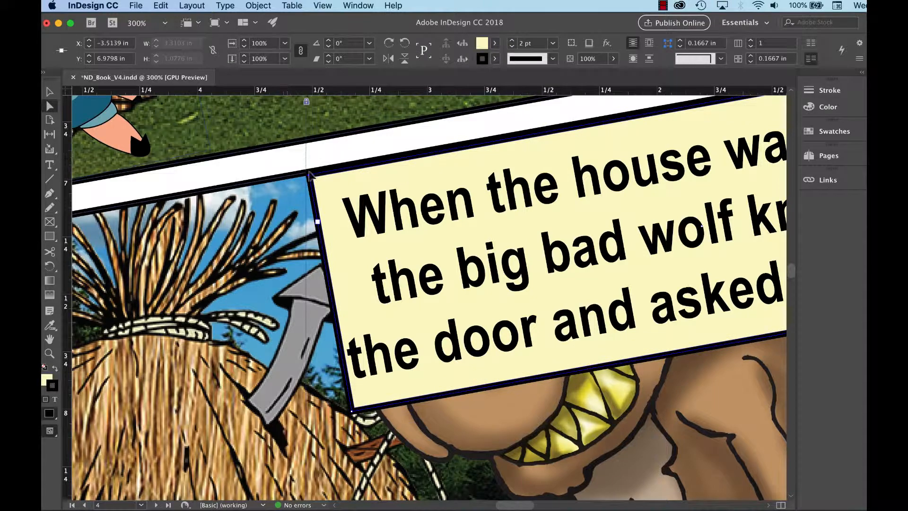
pyautogui.moveTo(309, 175); pyautogui.dragTo(251, 181)
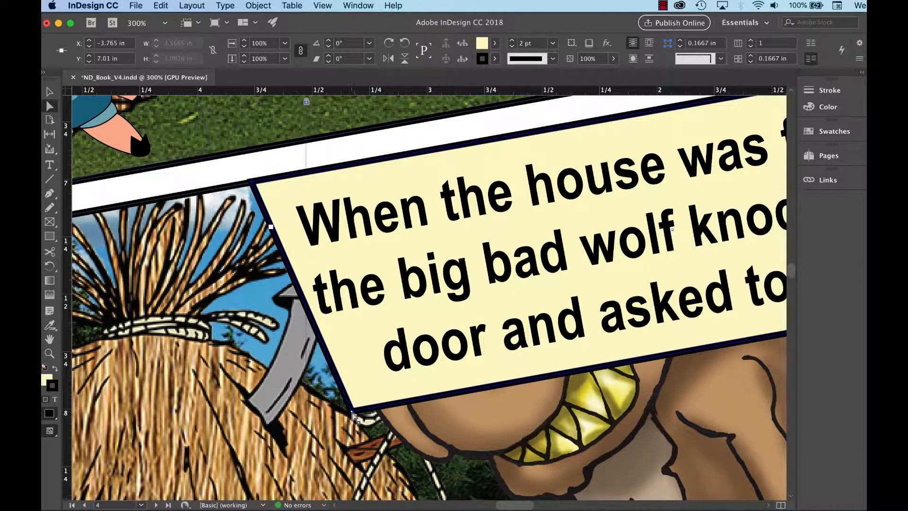
pyautogui.moveTo(352, 413); pyautogui.dragTo(386, 410)
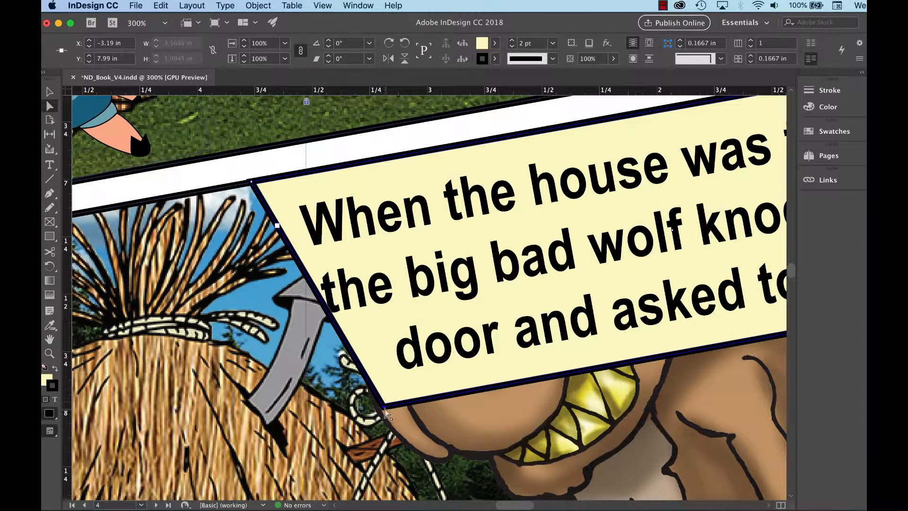
# Step: Move the top-left corner point further left to meet the panel's upper border, undoing the overshoot
pyautogui.press('super+minus')
pyautogui.press('super+minus')
pyautogui.press('super+equal')
pyautogui.press('super+equal')
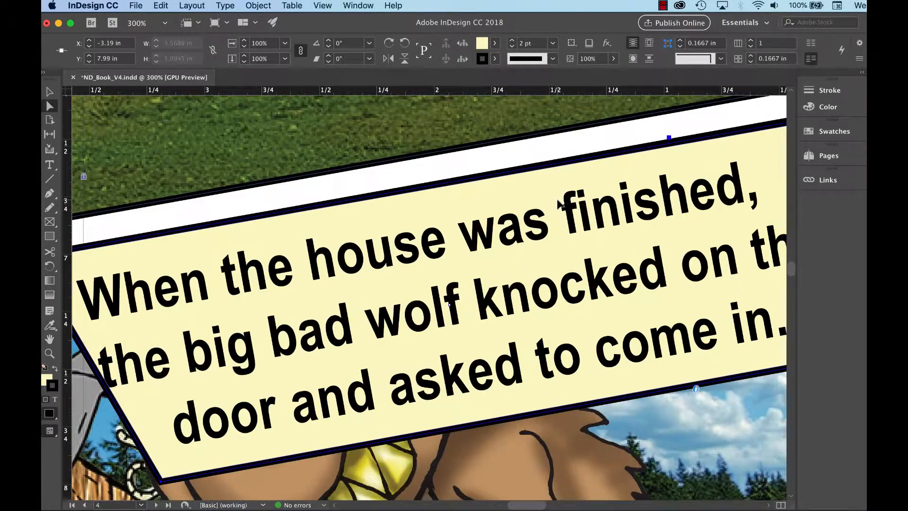
pyautogui.moveTo(397, 361); pyautogui.dragTo(601, 318)
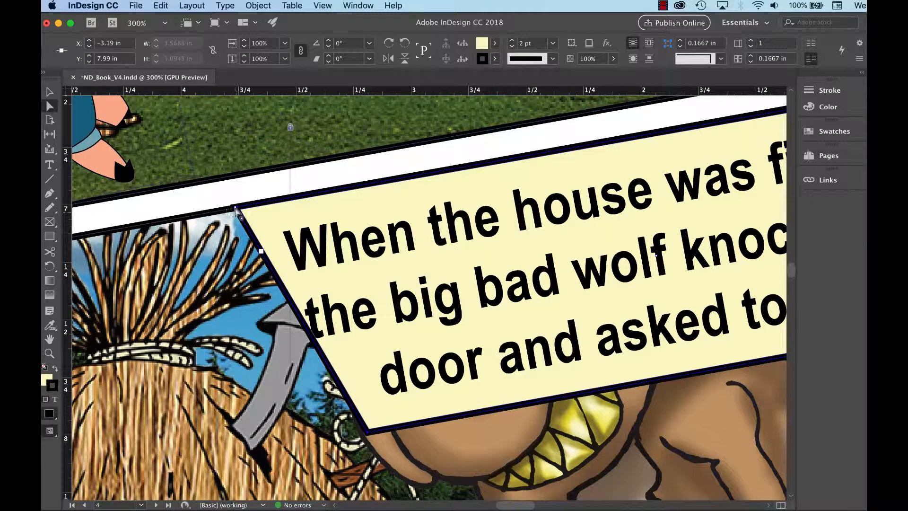
pyautogui.moveTo(235, 208); pyautogui.dragTo(189, 216)
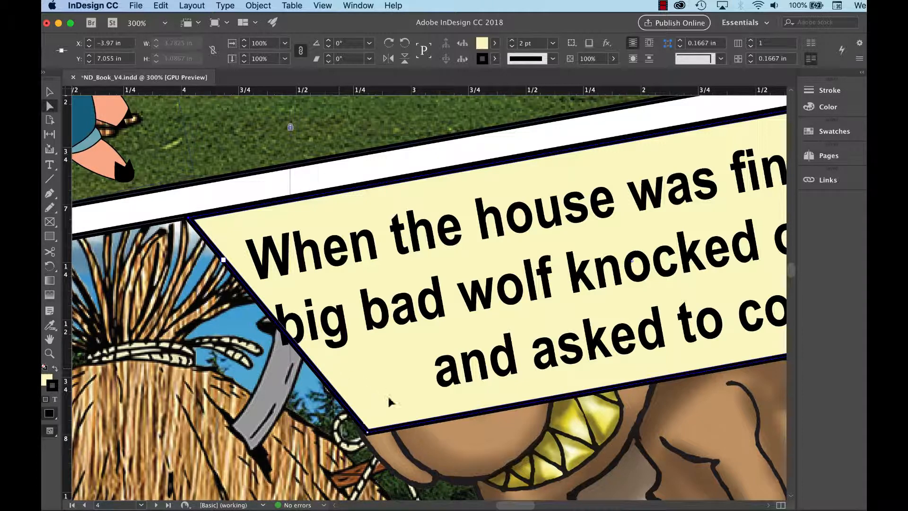
pyautogui.press('super+z')
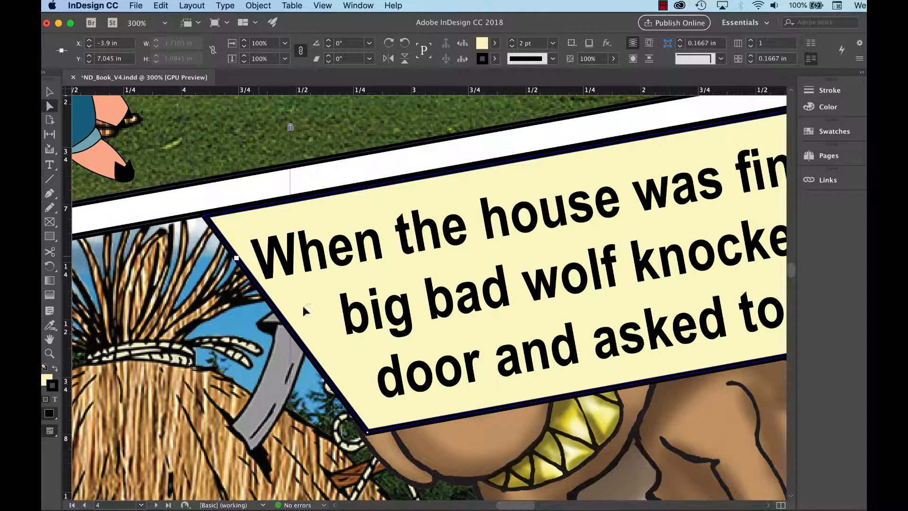
# Step: Nudge the frame's bottom-left corner point so the lower-left edge follows the slanted panel border
pyautogui.moveTo(367, 433)
pyautogui.mouseDown()
pyautogui.moveTo(349, 436)
pyautogui.moveTo(378, 440)
pyautogui.mouseUp()
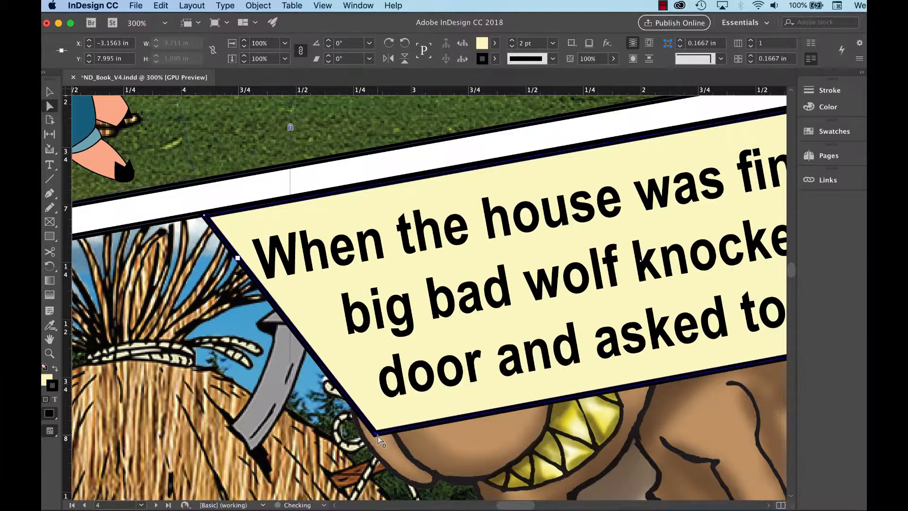
pyautogui.press('super+minus')
pyautogui.press('super+minus')
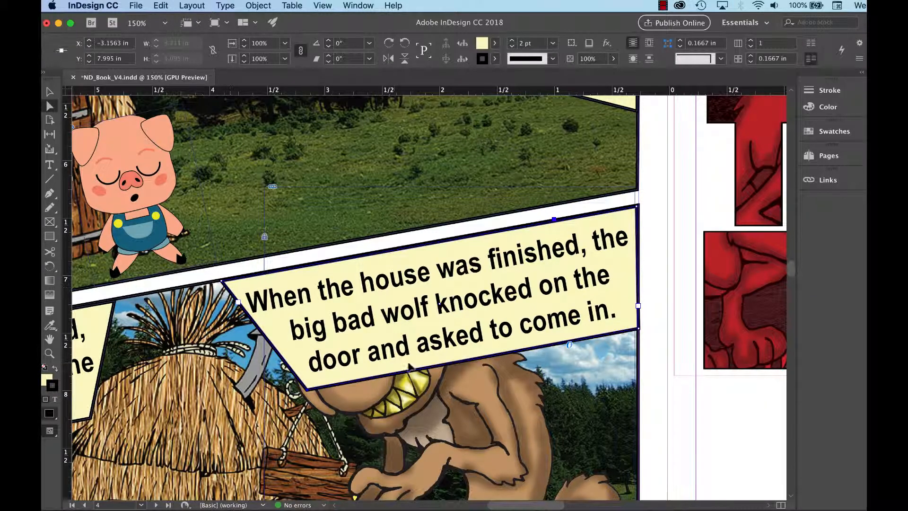
pyautogui.hscroll(-3, 402, 355)
pyautogui.scroll(-1, 402, 355)
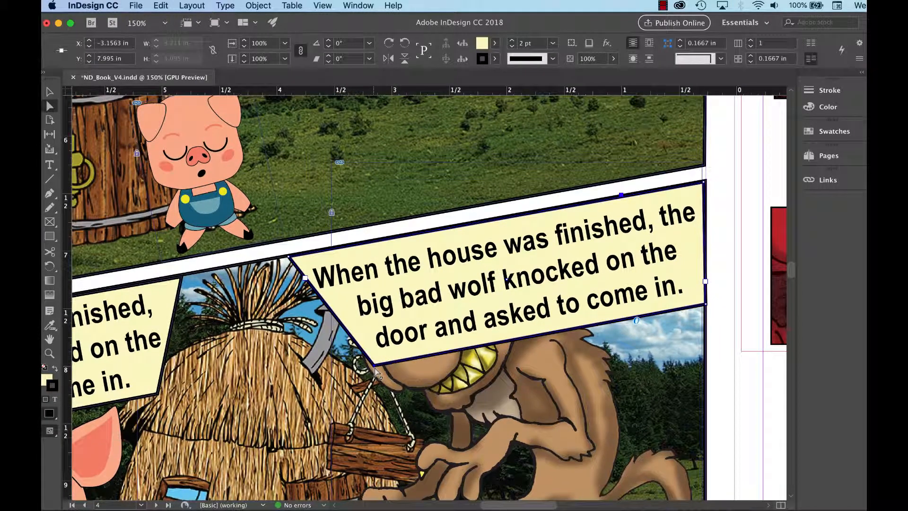
pyautogui.moveTo(374, 370); pyautogui.dragTo(372, 368)
pyautogui.press('super+minus')
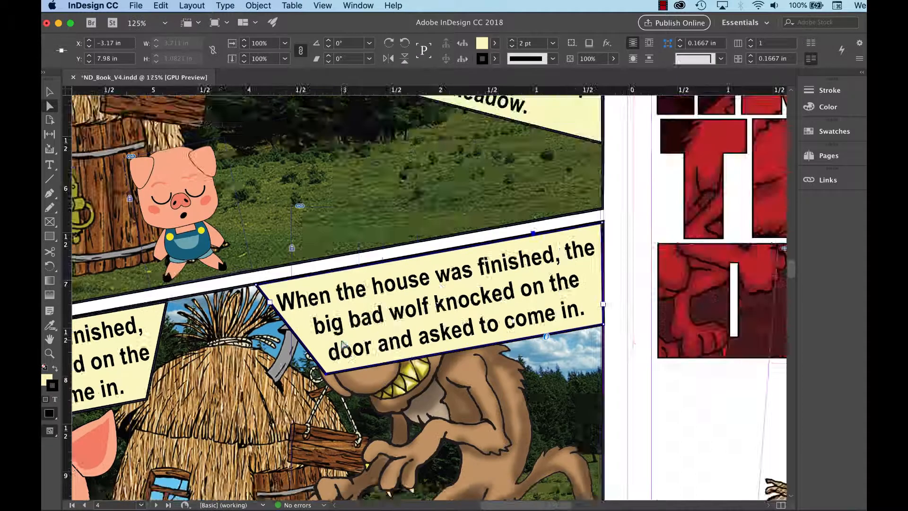
pyautogui.moveTo(428, 251); pyautogui.dragTo(590, 224)
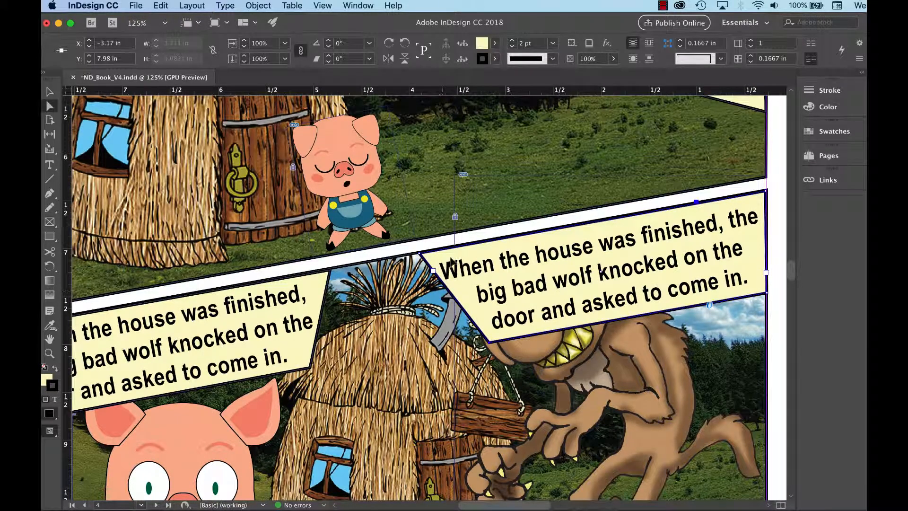